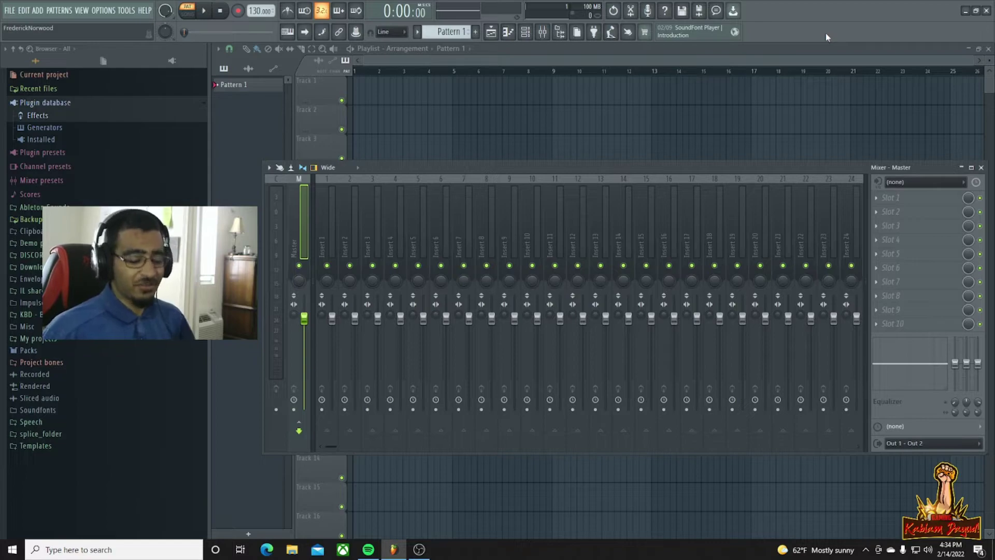
# Load the KBD BASS RACK v.1.09 effect into slot 1 of the Master mixer track
pyautogui.click(891, 197)
pyautogui.moveTo(885, 211)
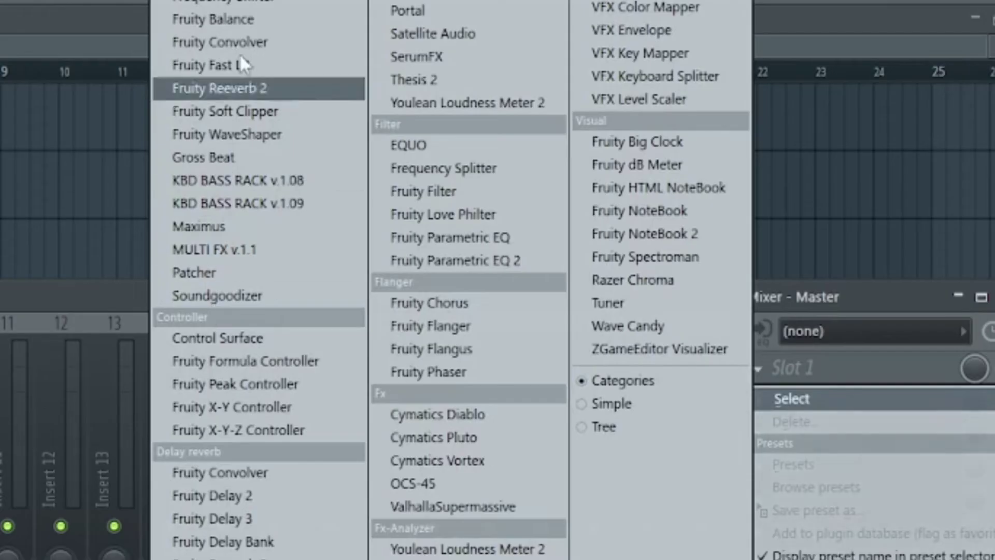
pyautogui.click(242, 204)
pyautogui.moveTo(804, 228); pyautogui.dragTo(721, 146)
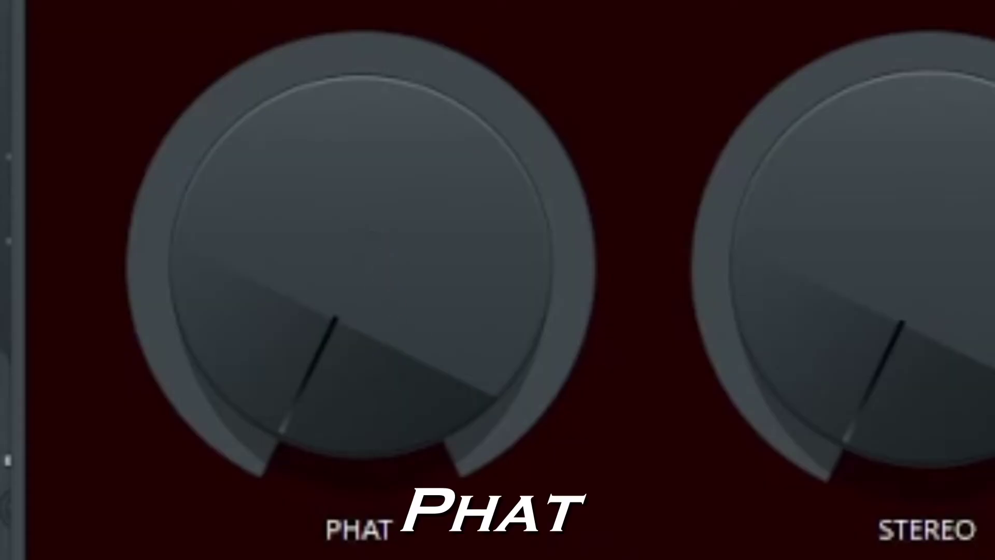
# Try out the PHAT and STEREO knobs, raising each one and returning it to its minimum
pyautogui.moveTo(583, 283); pyautogui.dragTo(583, 229)
pyautogui.moveTo(380, 290); pyautogui.dragTo(380, 349)
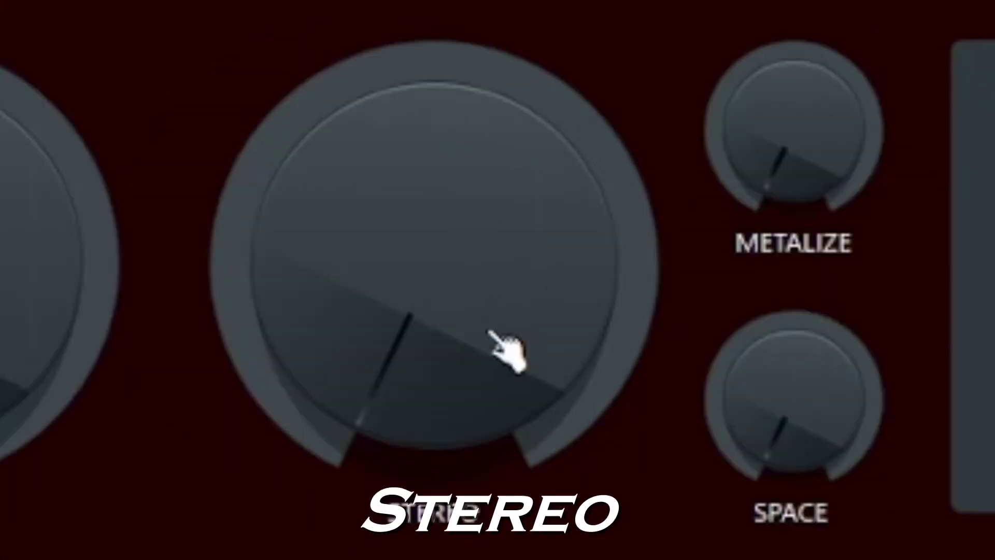
pyautogui.moveTo(974, 343); pyautogui.dragTo(974, 300)
pyautogui.moveTo(492, 318); pyautogui.dragTo(492, 363)
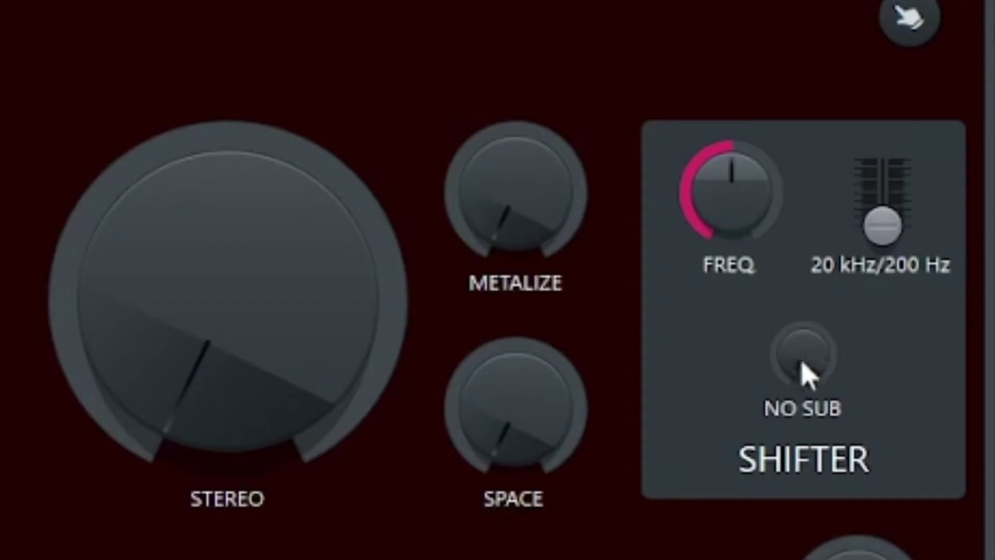
# Raise NO SUB to maximum in the SHIFTER section, then lower FREQ slightly and return it to centre
pyautogui.moveTo(814, 382); pyautogui.dragTo(813, 327)
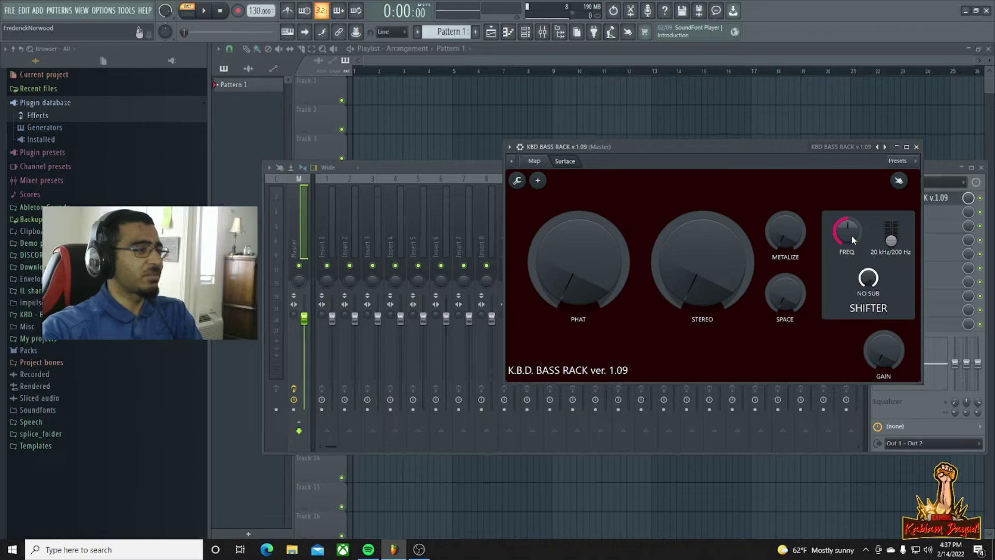
pyautogui.moveTo(851, 236); pyautogui.dragTo(851, 249)
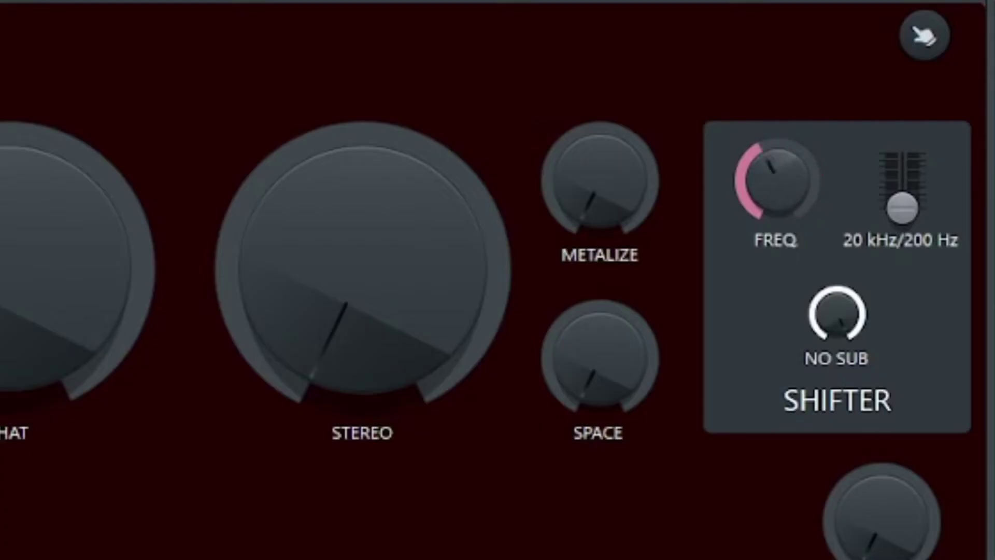
pyautogui.moveTo(777, 179)
pyautogui.mouseDown()
pyautogui.moveTo(776, 189)
pyautogui.moveTo(776, 174)
pyautogui.mouseUp()
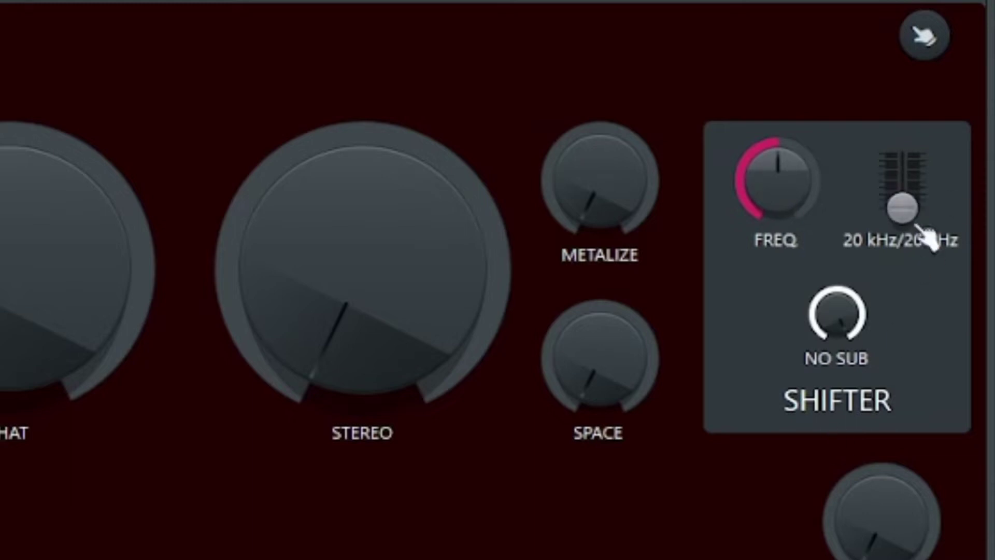
pyautogui.moveTo(927, 209)
pyautogui.mouseDown()
pyautogui.moveTo(927, 146)
pyautogui.moveTo(923, 210)
pyautogui.mouseUp()
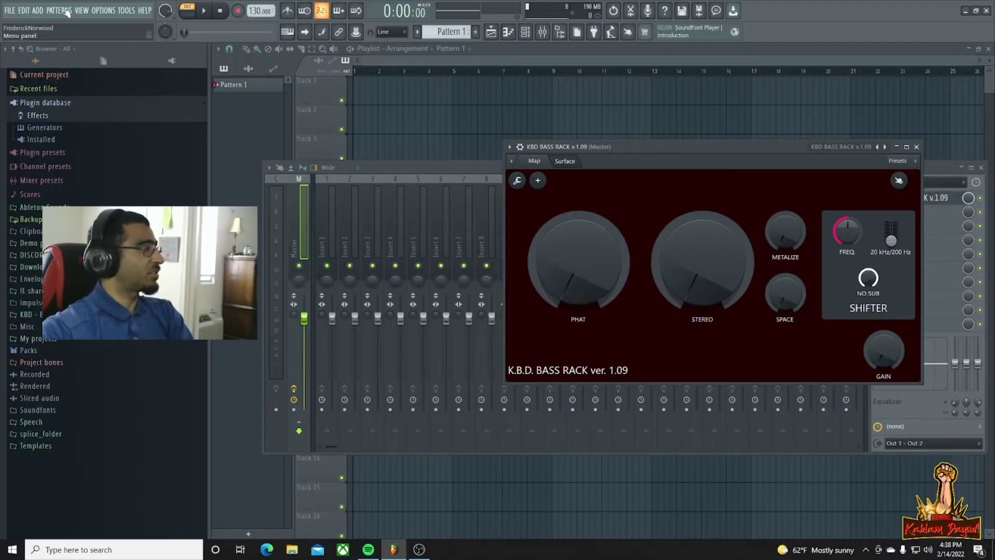
# Add a Serum instrument and place a two-bar note at the start of its piano roll
pyautogui.click(37, 10)
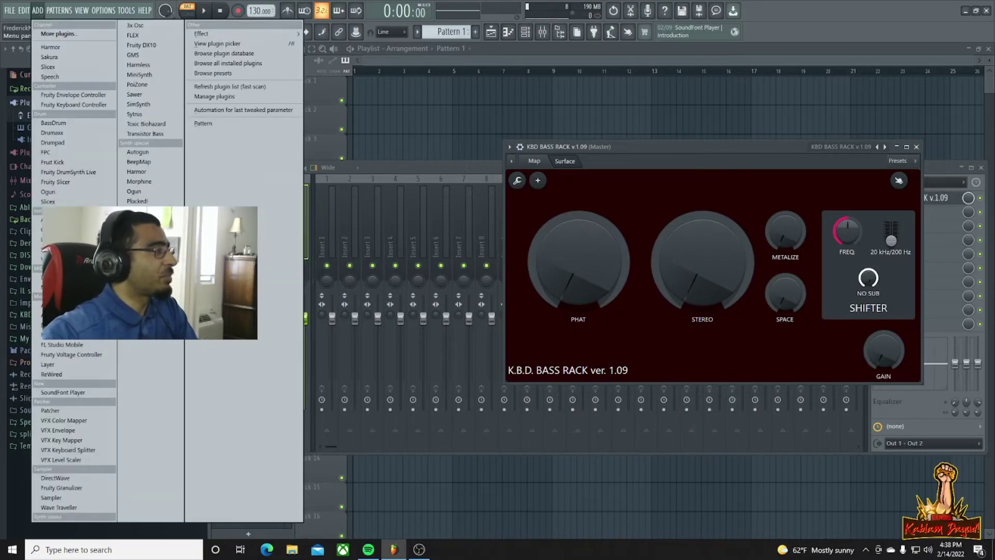
pyautogui.click(62, 311)
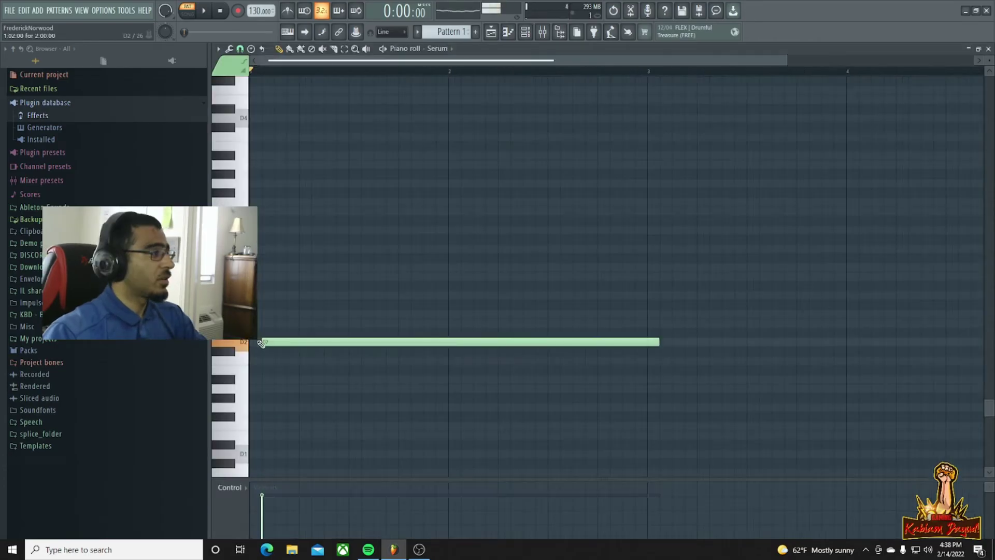
pyautogui.moveTo(451, 211); pyautogui.dragTo(451, 229)
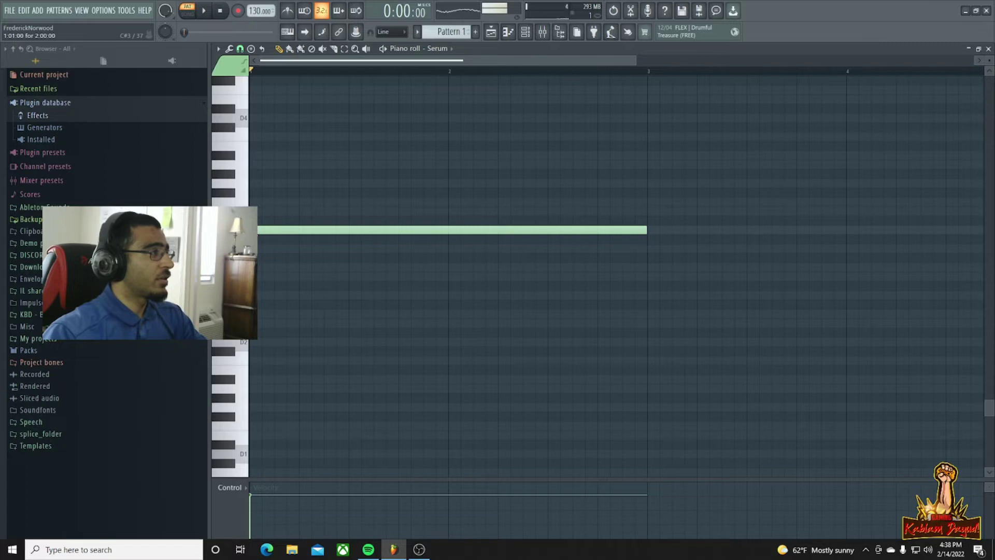
# Route the Serum channel to mixer insert 1 and load KBD BASS RACK v.1.09 into its first slot
pyautogui.press('F9')
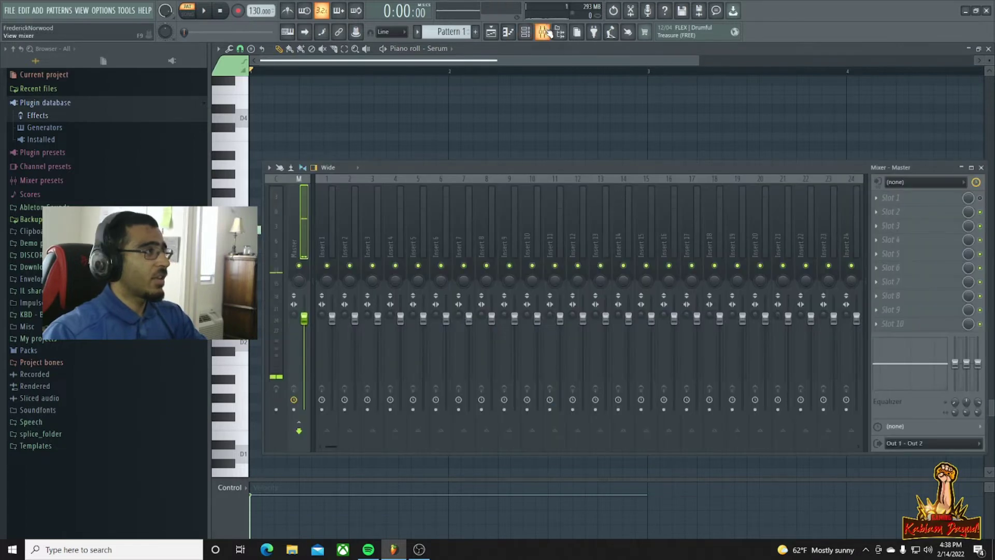
pyautogui.click(325, 247)
pyautogui.hotkey('ctrl', 'l')
pyautogui.click(902, 198)
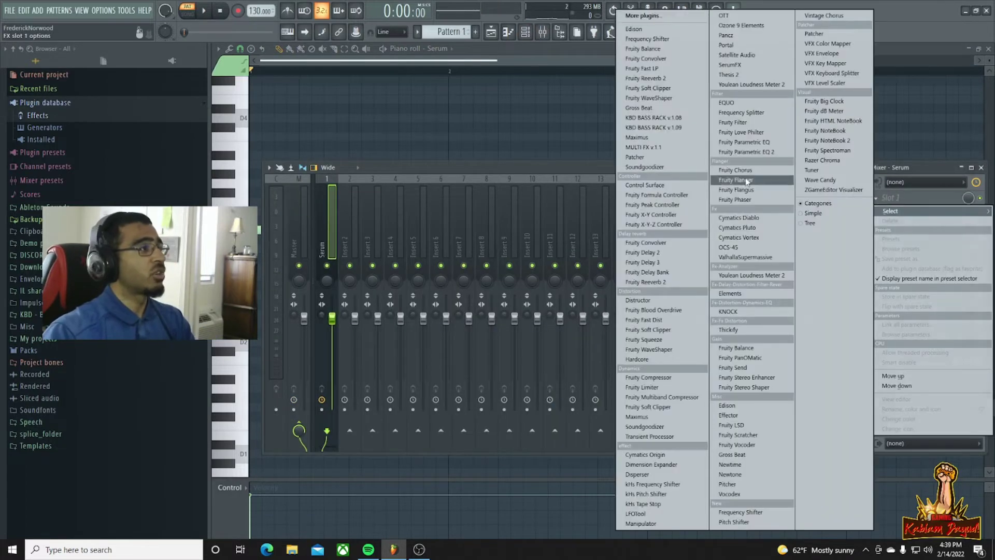
pyautogui.click(652, 127)
pyautogui.moveTo(637, 148); pyautogui.dragTo(655, 165)
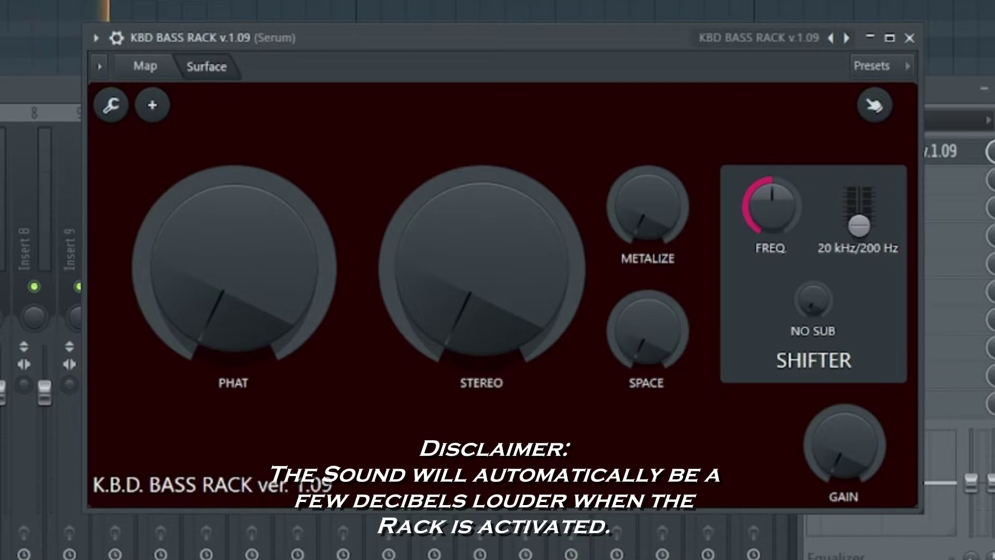
# Audition the rack on Serum with PHAT at about 80%, METALIZE at maximum and SPACE at about half
pyautogui.moveTo(234, 332); pyautogui.dragTo(234, 280)
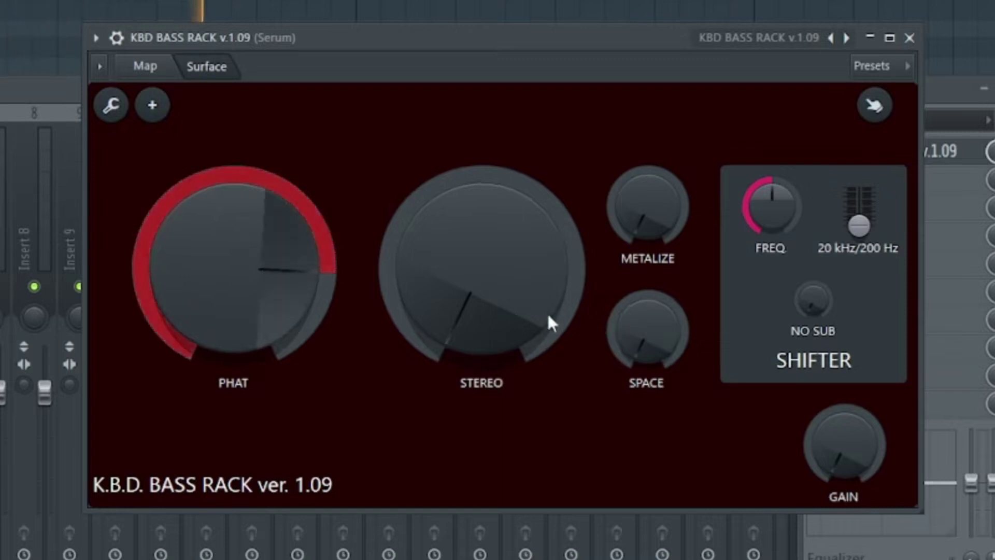
pyautogui.moveTo(433, 349)
pyautogui.mouseDown()
pyautogui.moveTo(432, 277)
pyautogui.moveTo(433, 332)
pyautogui.mouseUp()
pyautogui.moveTo(660, 215); pyautogui.dragTo(658, 194)
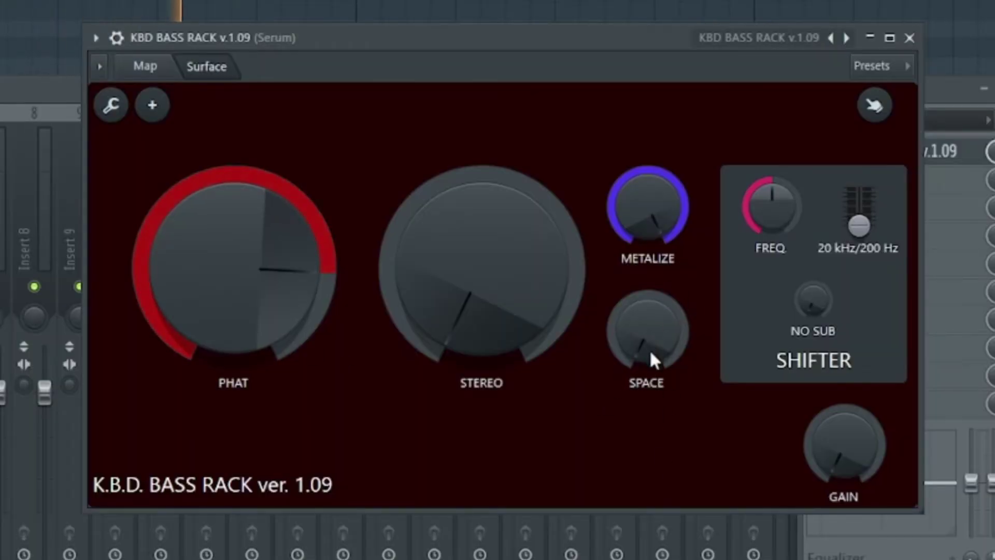
pyautogui.moveTo(667, 349); pyautogui.dragTo(667, 298)
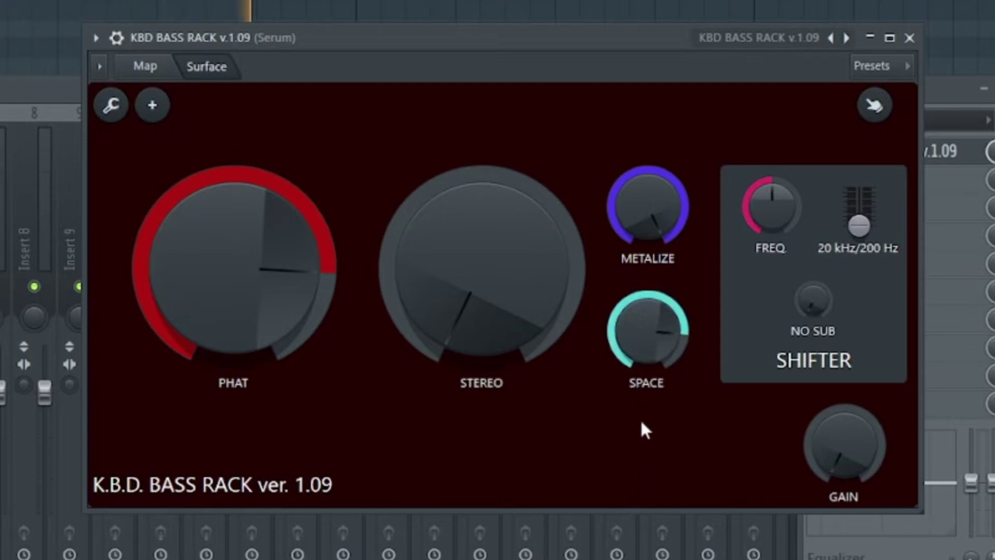
pyautogui.click(205, 10)
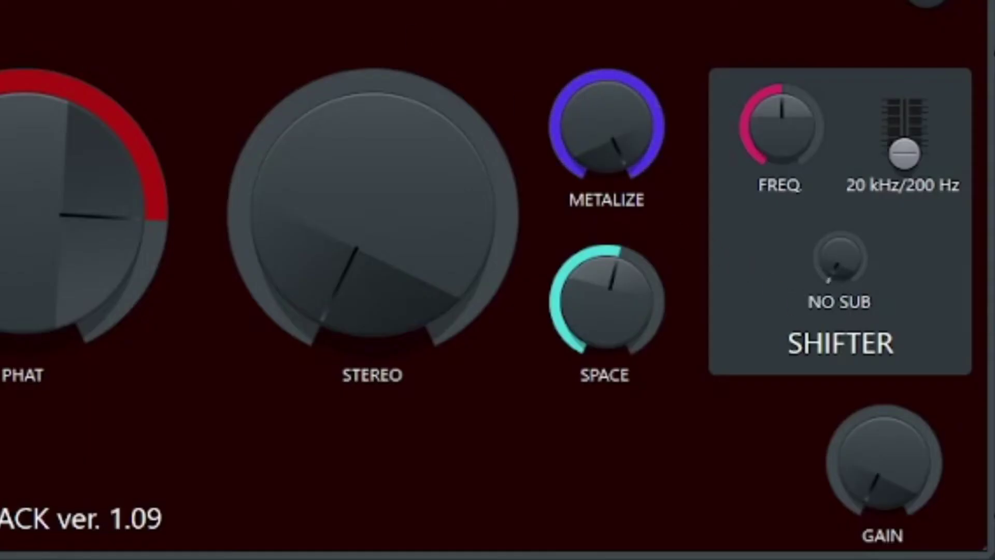
# Raise NO SUB to maximum and sweep the SHIFTER's FREQ knob up and down in both 20 kHz/200 Hz slider positions
pyautogui.moveTo(839, 258); pyautogui.dragTo(839, 238)
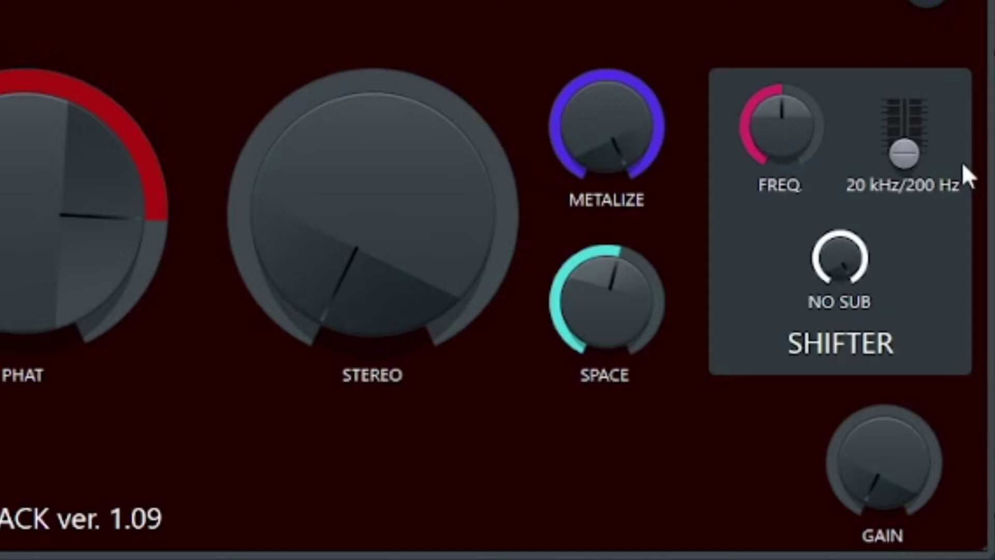
pyautogui.moveTo(905, 152); pyautogui.dragTo(904, 98)
pyautogui.moveTo(782, 125); pyautogui.dragTo(782, 99)
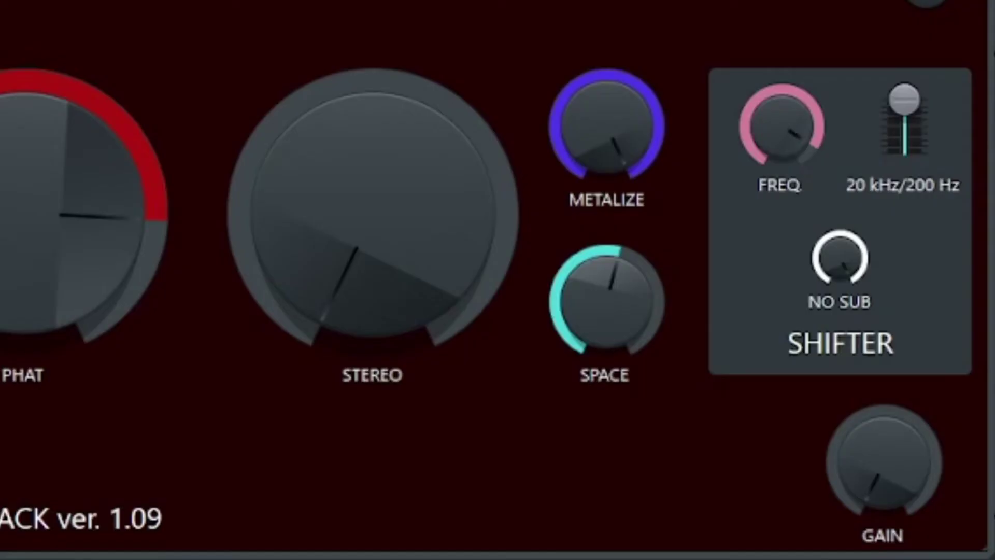
pyautogui.moveTo(856, 226); pyautogui.dragTo(856, 239)
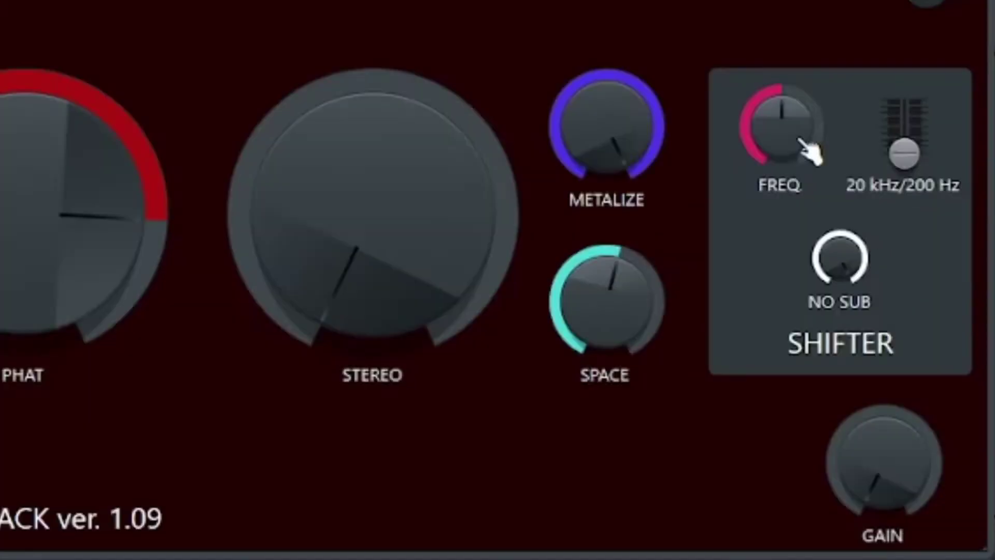
pyautogui.moveTo(864, 233); pyautogui.dragTo(864, 228)
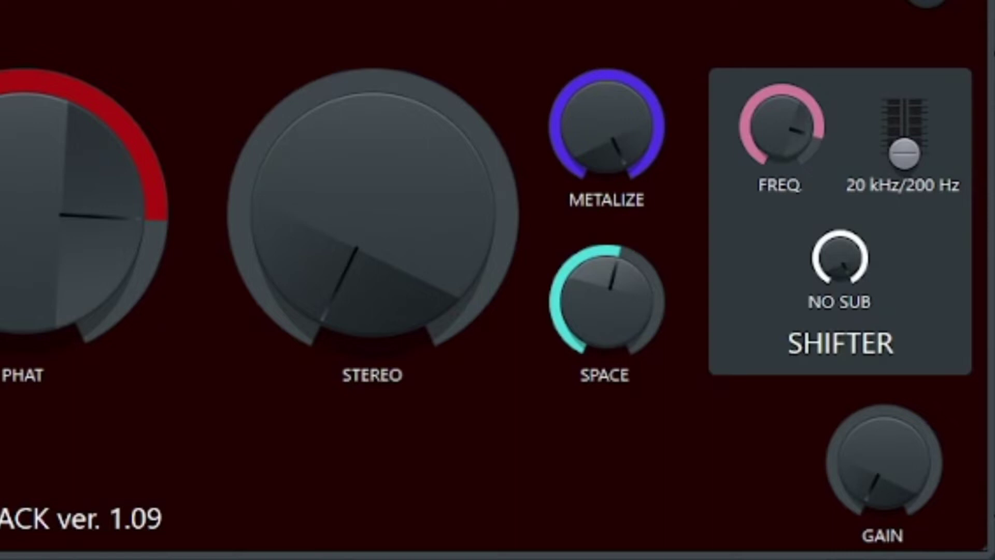
pyautogui.moveTo(782, 124); pyautogui.dragTo(782, 167)
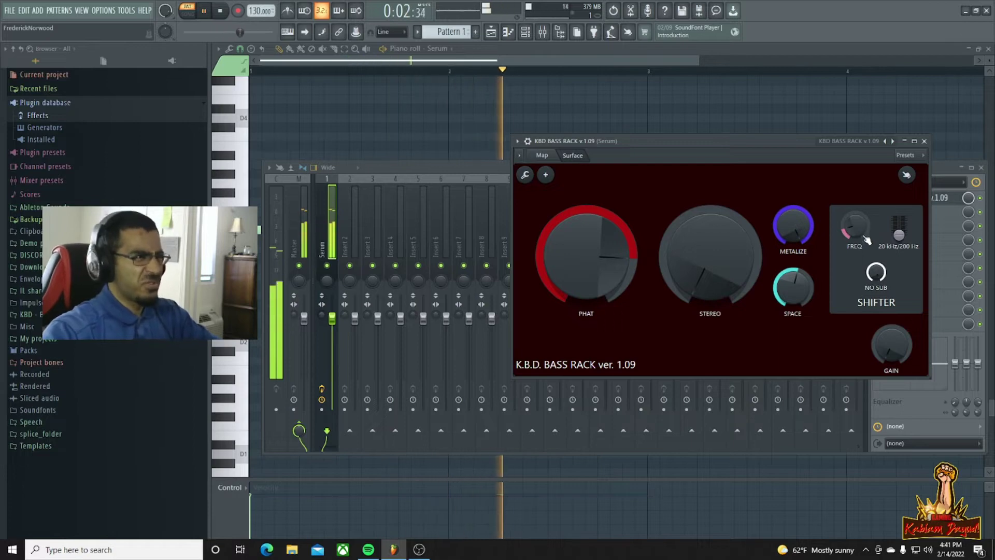
# Stop playback and raise the rack's GAIN and PHAT knobs to maximum
pyautogui.click(220, 11)
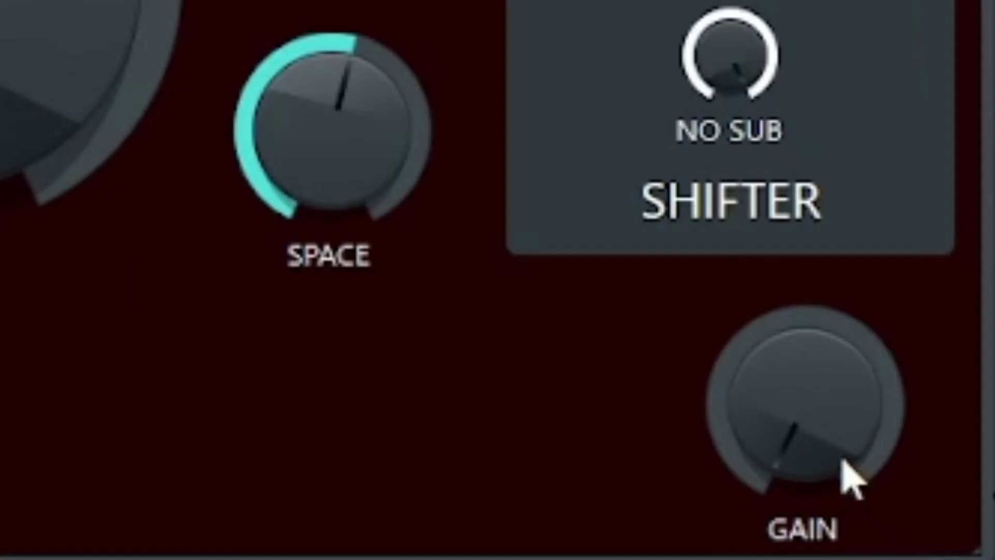
pyautogui.moveTo(900, 357); pyautogui.dragTo(900, 280)
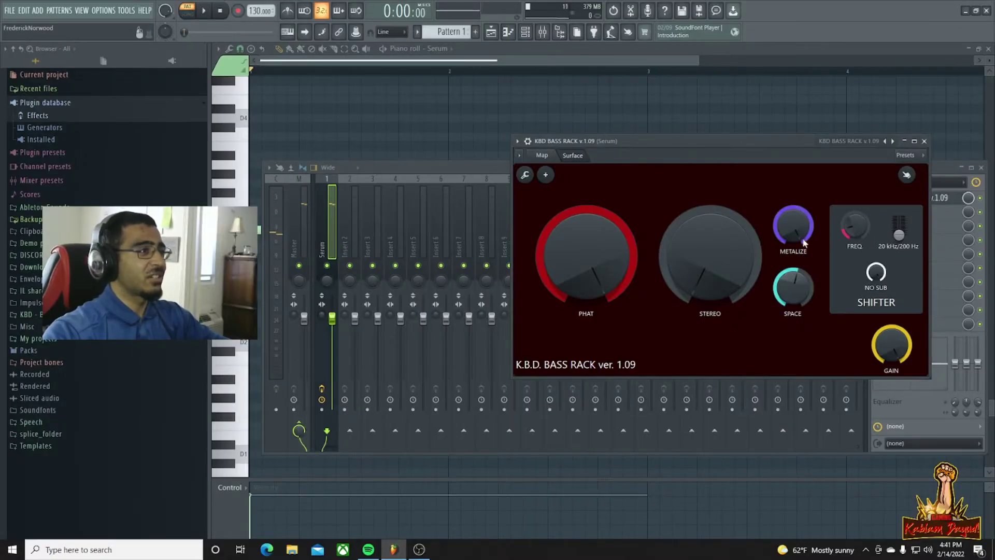
# Reset the rack's METALIZE, SPACE, PHAT and FREQ knobs to their default values
pyautogui.rightClick(802, 242)
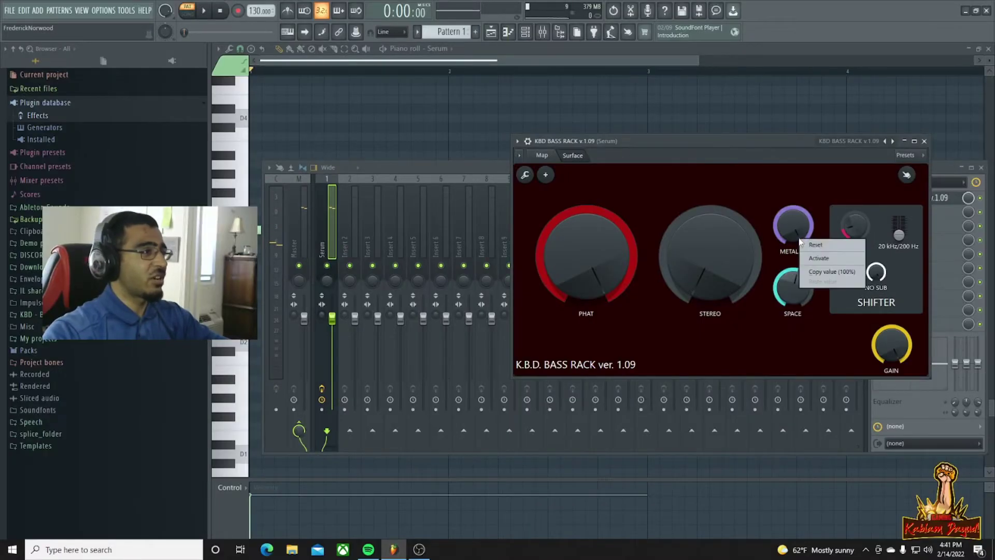
pyautogui.rightClick(806, 286)
pyautogui.rightClick(602, 269)
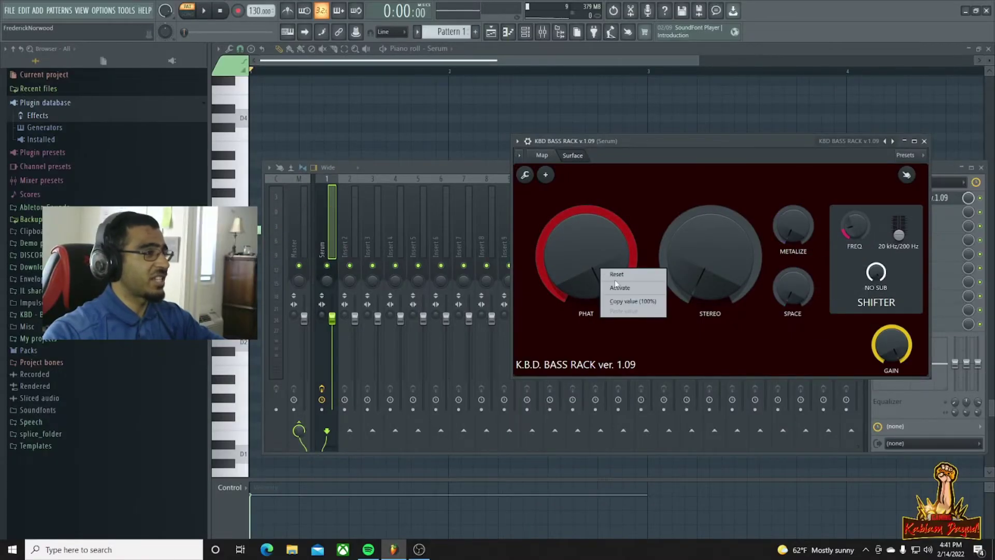
pyautogui.click(617, 274)
pyautogui.rightClick(850, 228)
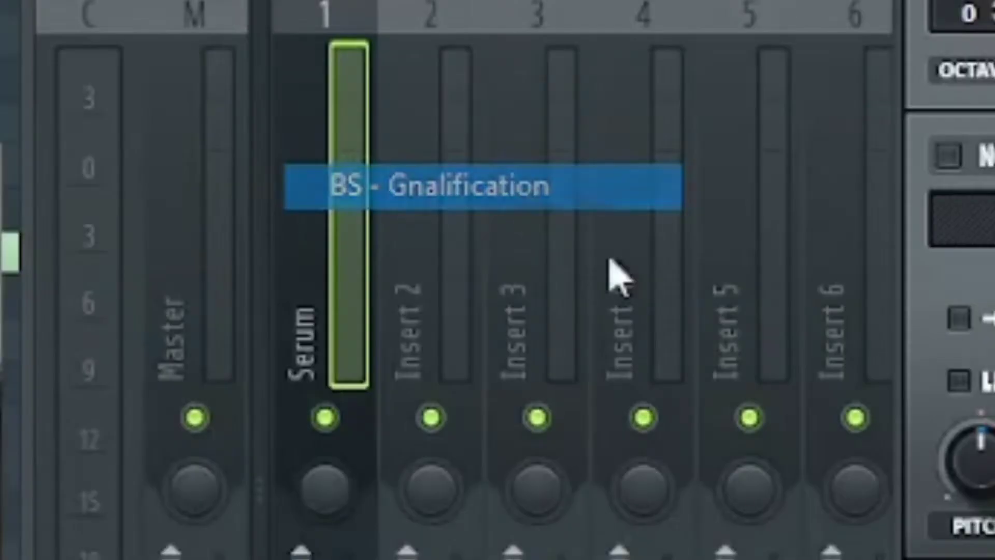
# Load the BS - Gnalification preset in Serum and show its effects page
pyautogui.click(528, 194)
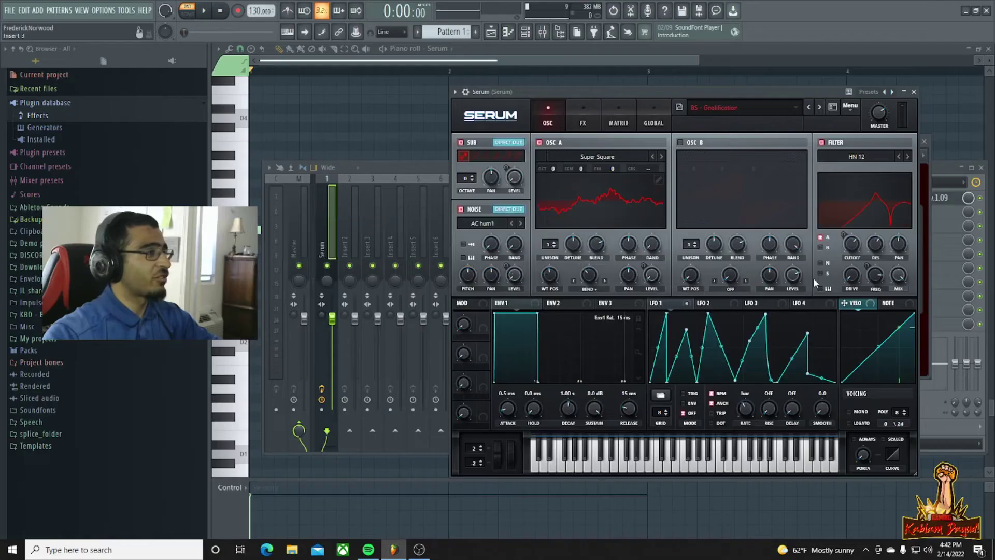
pyautogui.click(583, 120)
# Play the pattern with the mixer shown and open the KBD BASS RACK v.1.09 window from the Serum insert
pyautogui.press('F9')
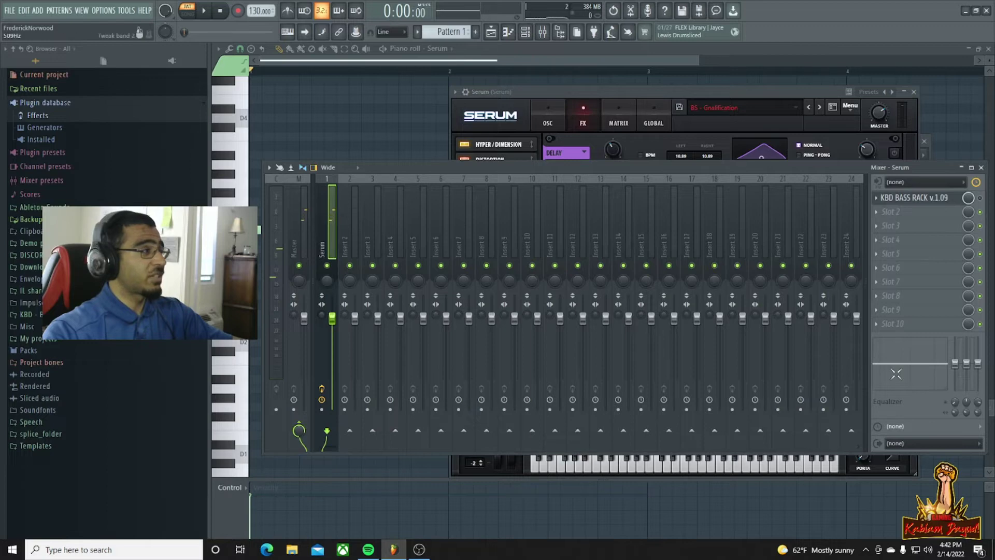
pyautogui.press('space')
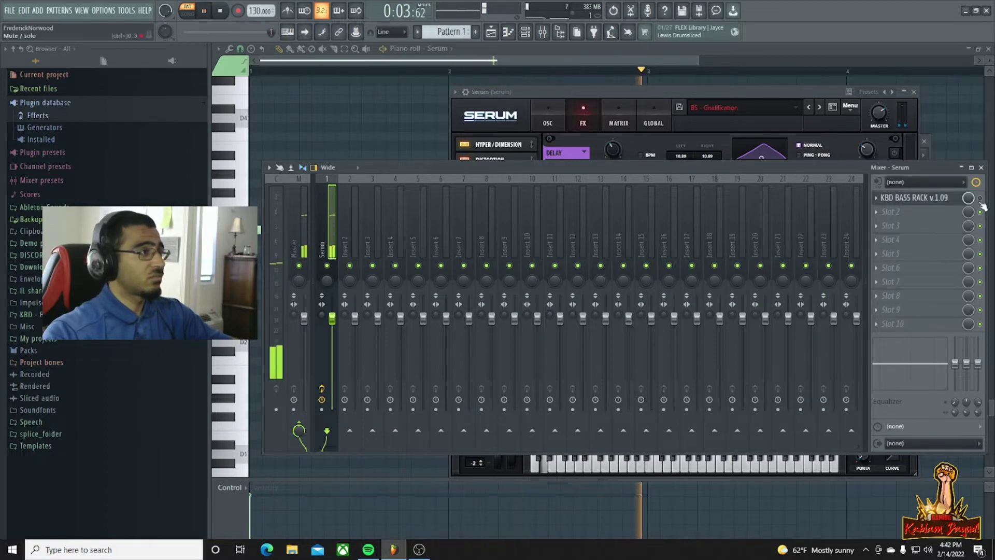
pyautogui.click(941, 197)
pyautogui.click(941, 198)
pyautogui.click(941, 198)
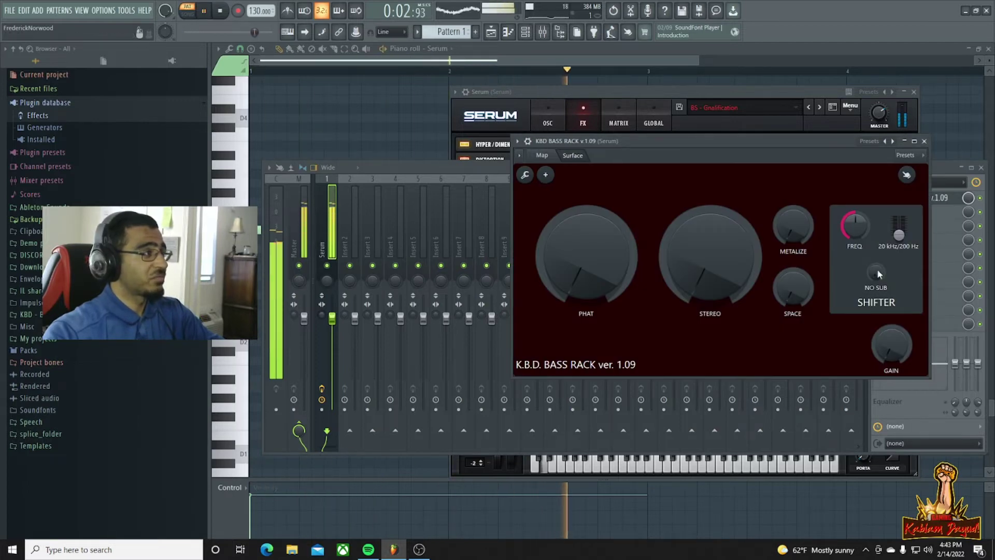
pyautogui.press('space')
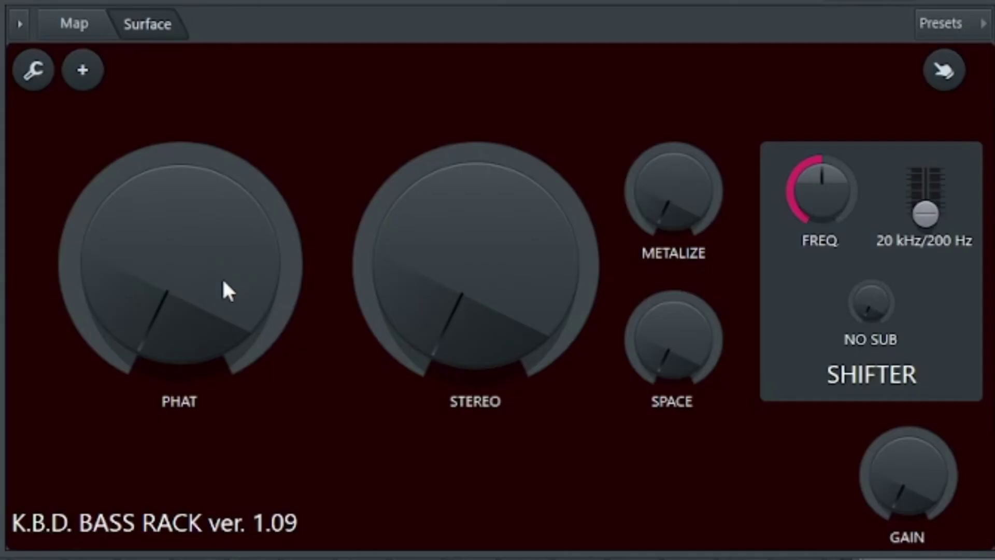
# Set the rack's STEREO to maximum, PHAT to about 70% and METALIZE to about 80%
pyautogui.moveTo(227, 292); pyautogui.dragTo(227, 236)
pyautogui.moveTo(476, 311); pyautogui.dragTo(476, 228)
pyautogui.moveTo(228, 236); pyautogui.dragTo(227, 247)
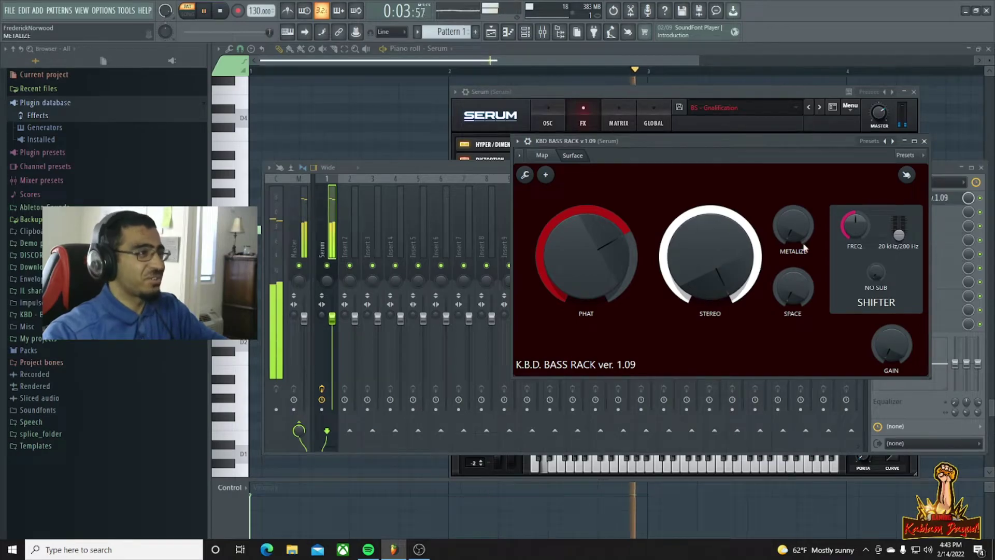
pyautogui.moveTo(804, 247); pyautogui.dragTo(804, 218)
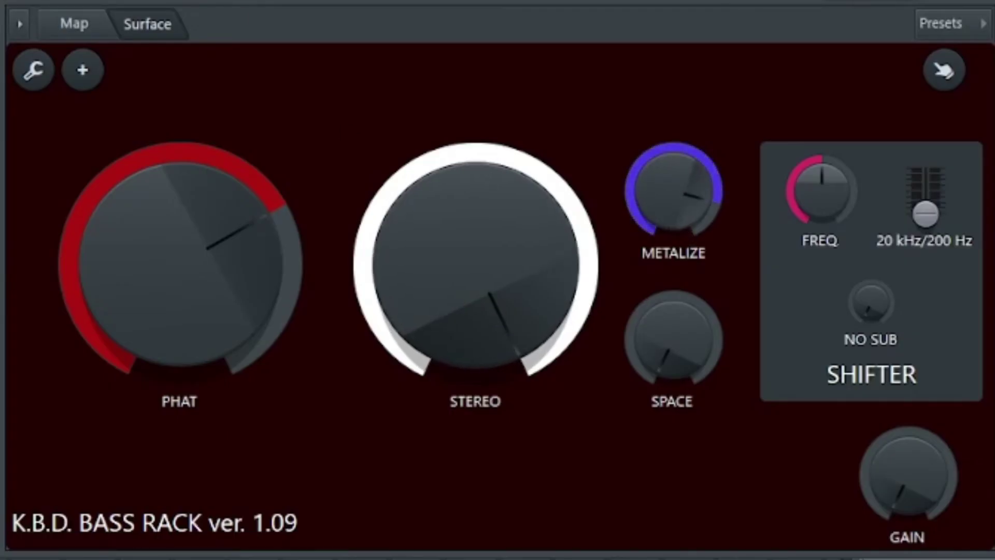
# Set the rack's STEREO to about 35%, METALIZE to about 90%, SPACE to about 75% and GAIN to maximum
pyautogui.moveTo(501, 309); pyautogui.dragTo(500, 347)
pyautogui.moveTo(672, 340); pyautogui.dragTo(635, 404)
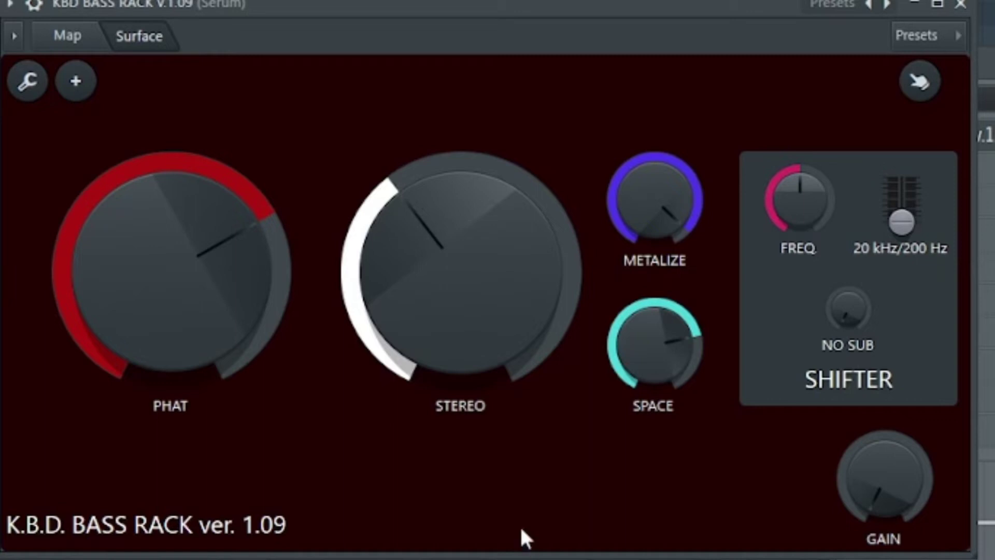
pyautogui.moveTo(880, 542); pyautogui.dragTo(880, 466)
pyautogui.moveTo(884, 527); pyautogui.dragTo(885, 533)
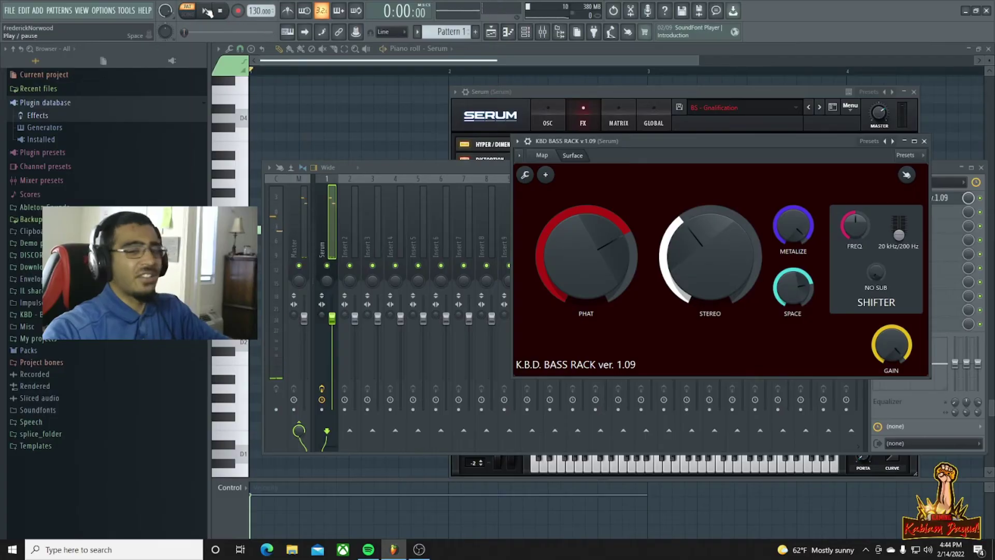
# Play the pattern, set the SHIFTER's NO SUB to maximum, raise the 20 kHz/200 Hz switch and lower FREQ to about 10%
pyautogui.click(207, 11)
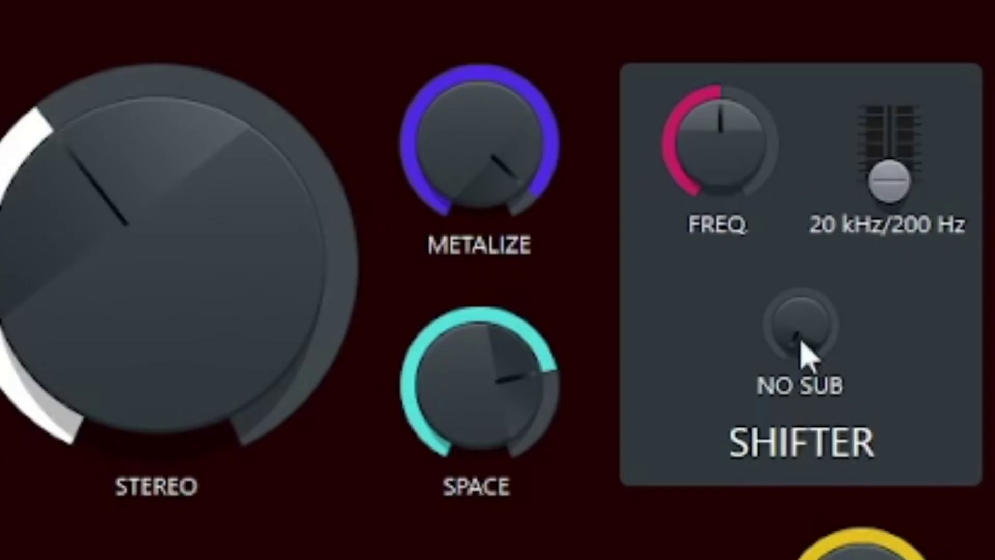
pyautogui.click(877, 279)
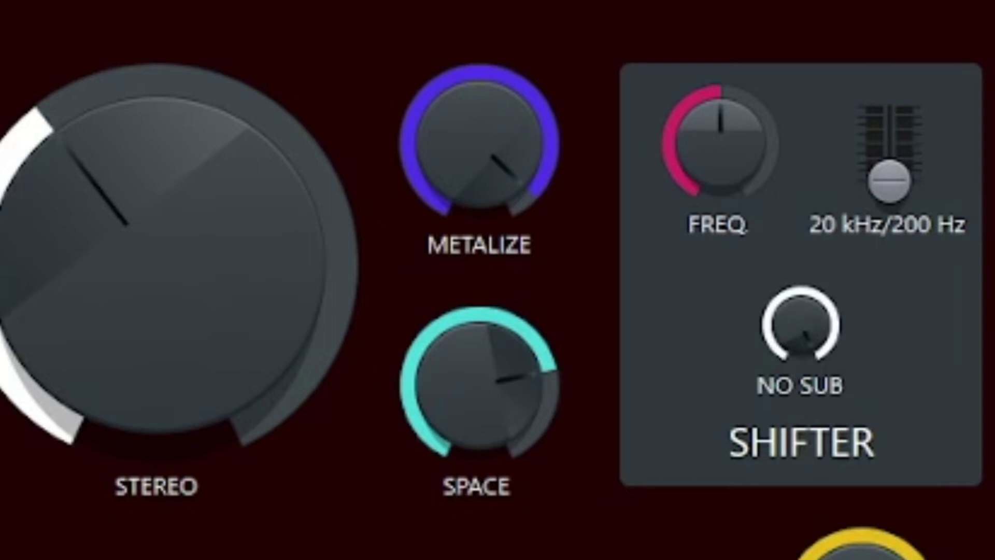
pyautogui.moveTo(733, 182); pyautogui.dragTo(733, 132)
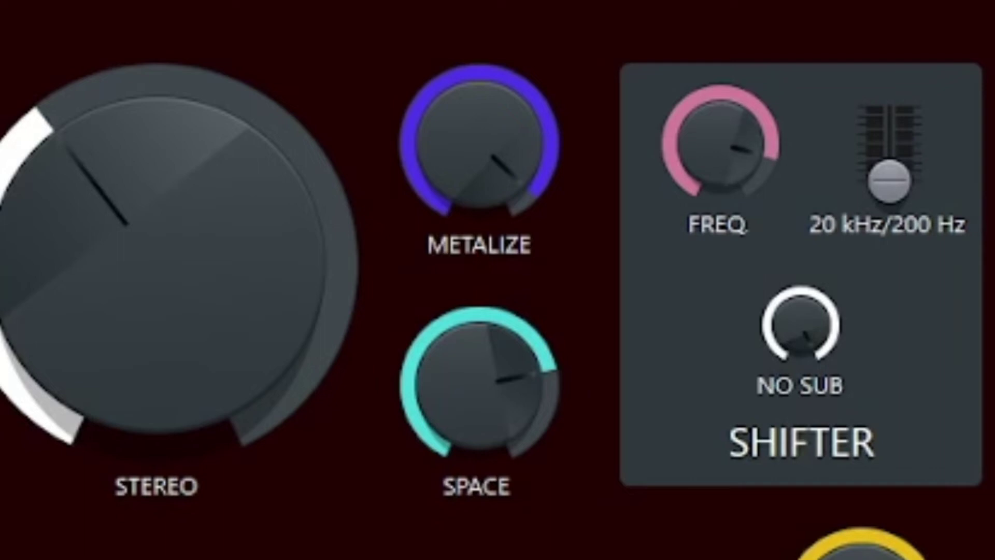
pyautogui.moveTo(733, 132); pyautogui.dragTo(733, 166)
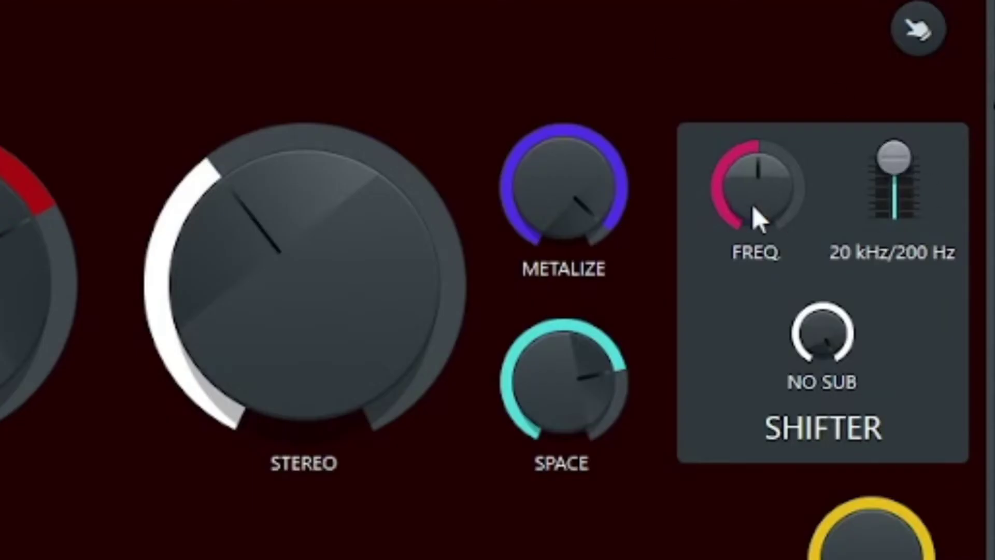
pyautogui.moveTo(753, 206)
pyautogui.mouseDown()
pyautogui.moveTo(752, 169)
pyautogui.moveTo(753, 215)
pyautogui.mouseUp()
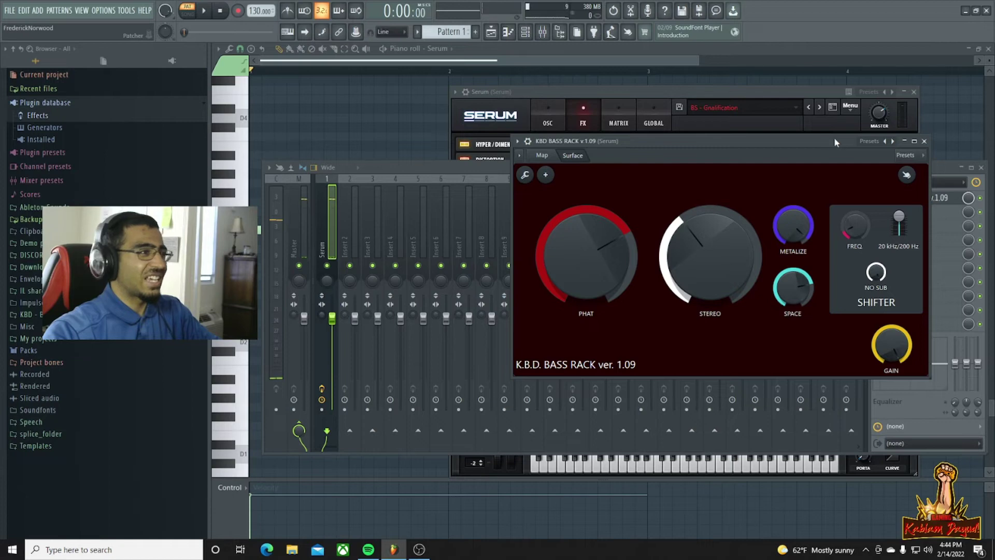
# Compare the pattern's sound with the KBD BASS RACK v.1.09 effect slot bypassed and enabled on the Serum mixer track
pyautogui.click(983, 209)
pyautogui.press('space')
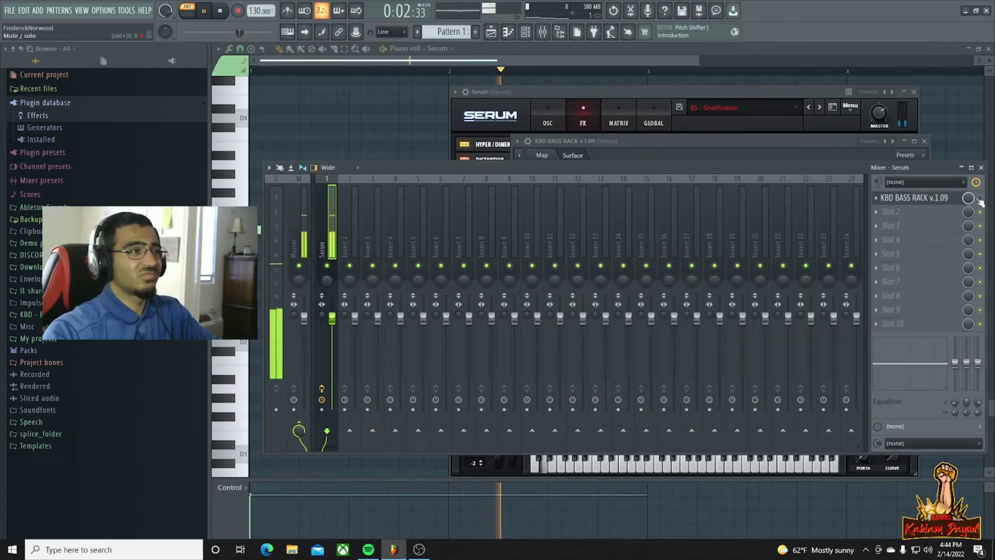
pyautogui.press('space')
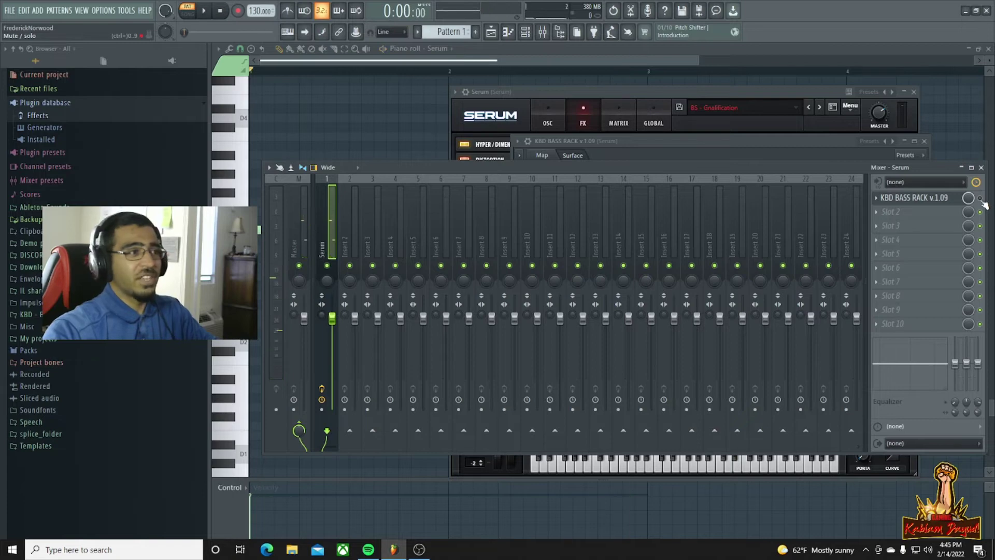
pyautogui.press('space')
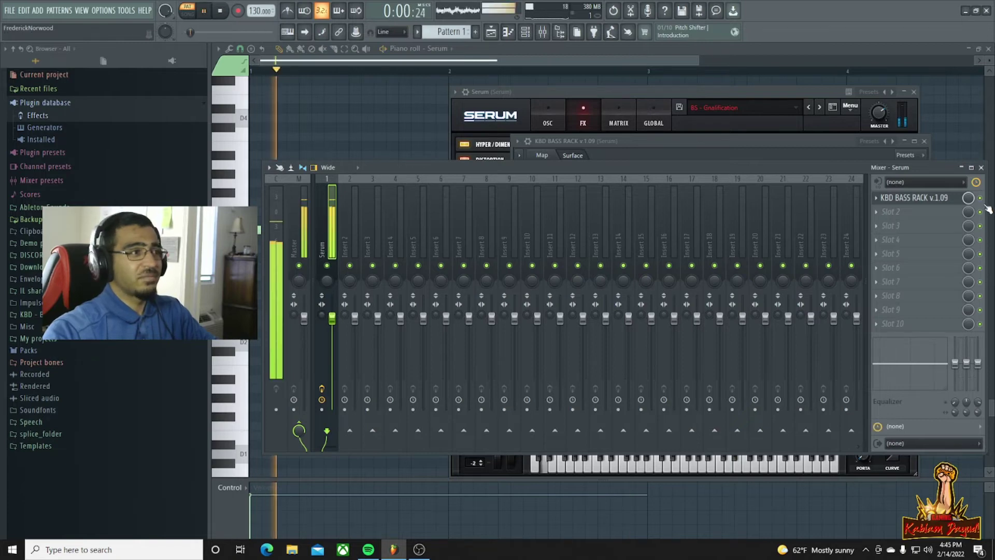
# Stop playback, reopen the KBD BASS RACK v.1.09 window and show its internal effect routing map
pyautogui.click(915, 197)
pyautogui.press('space')
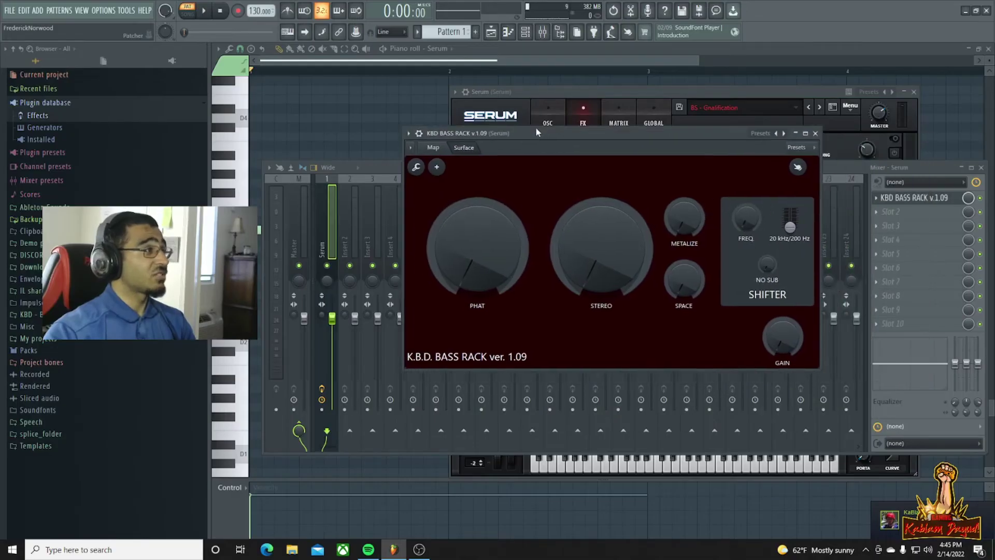
pyautogui.moveTo(536, 128); pyautogui.dragTo(516, 111)
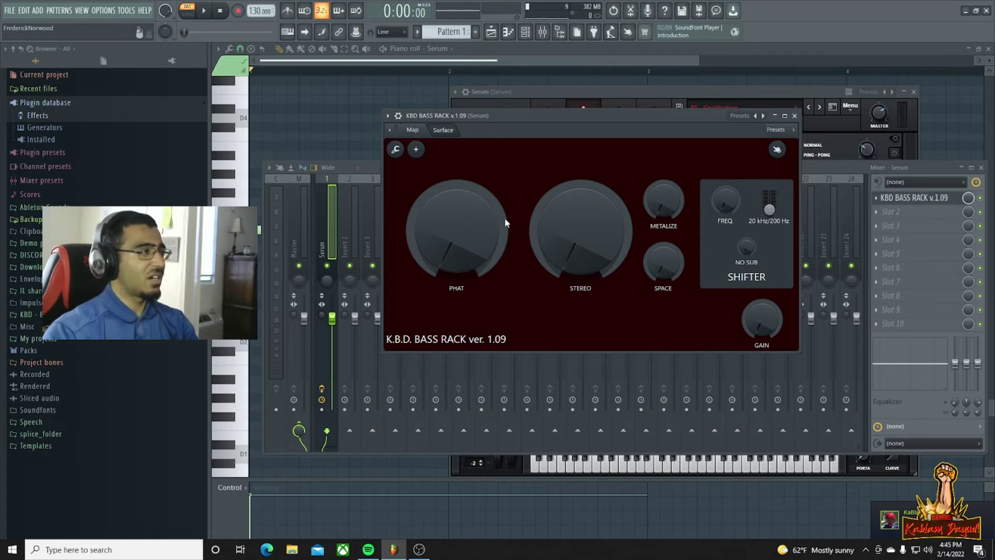
pyautogui.click(413, 130)
pyautogui.moveTo(620, 118); pyautogui.dragTo(491, 97)
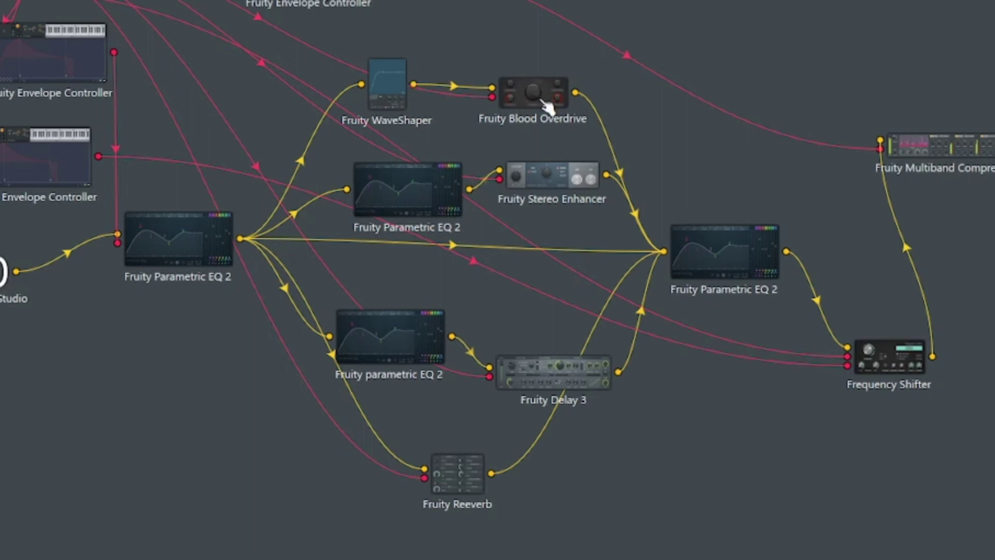
# Examine the settings of the Parametric EQ 2 feeding the Fruity Stereo Enhancer, the enhancer itself and Fruity Delay 3
pyautogui.click(418, 195)
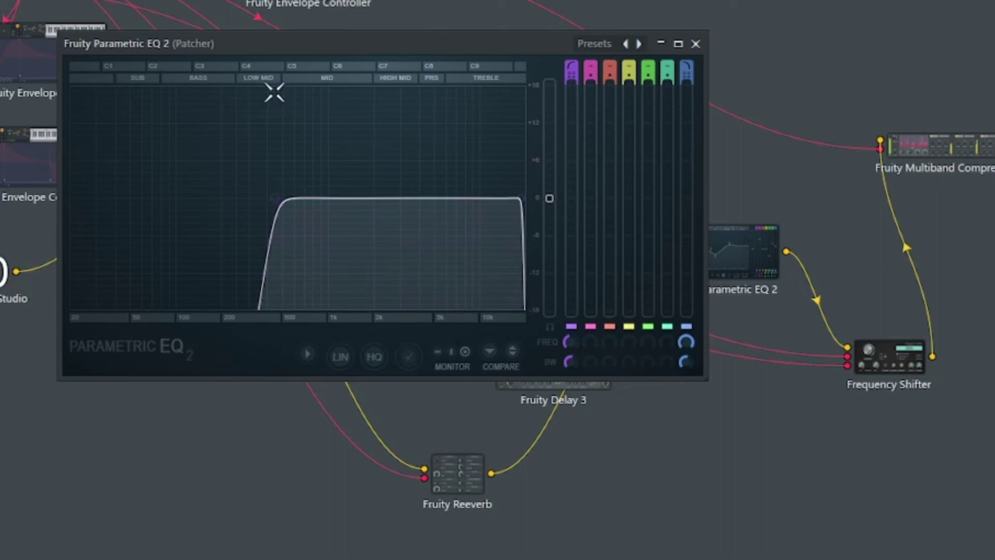
pyautogui.click(696, 44)
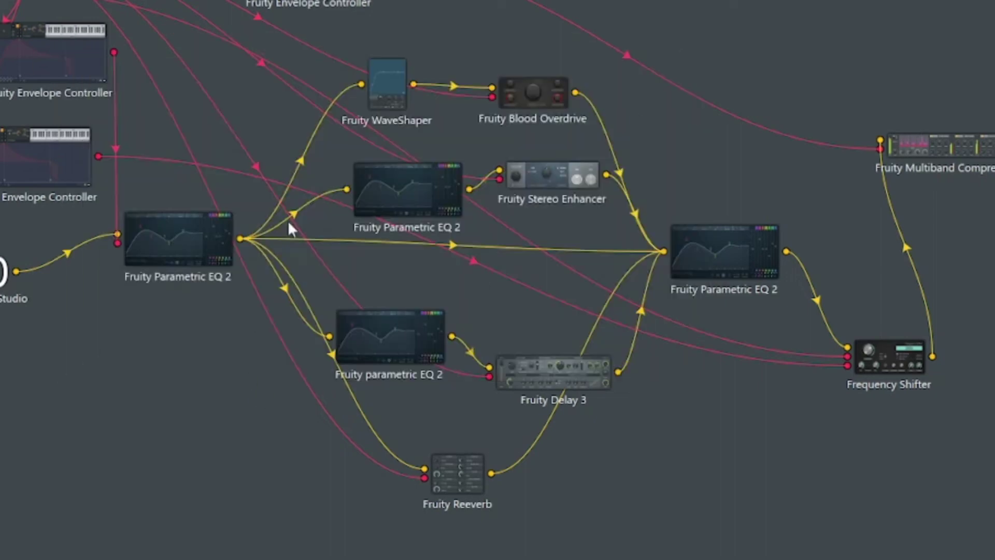
pyautogui.click(561, 182)
pyautogui.click(566, 182)
pyautogui.click(576, 382)
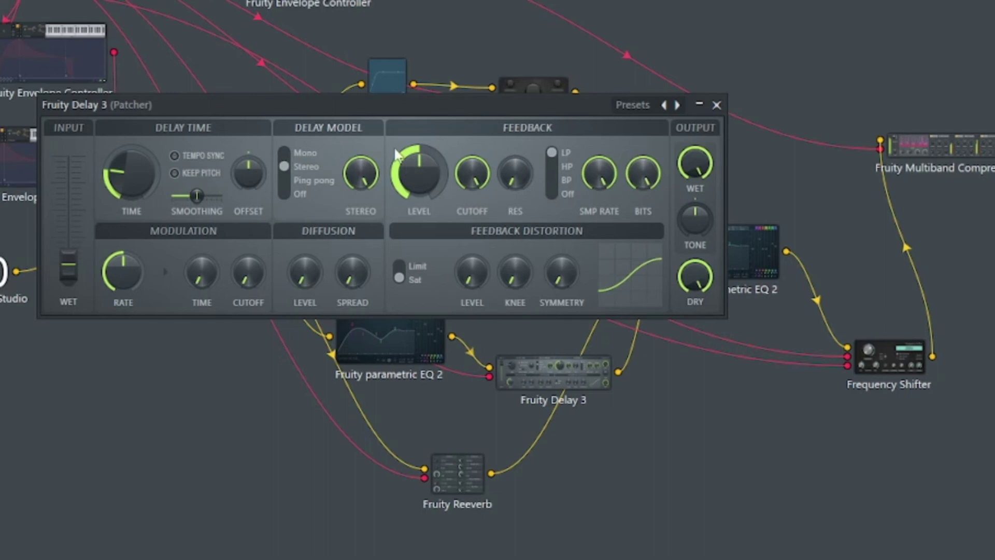
pyautogui.click(717, 106)
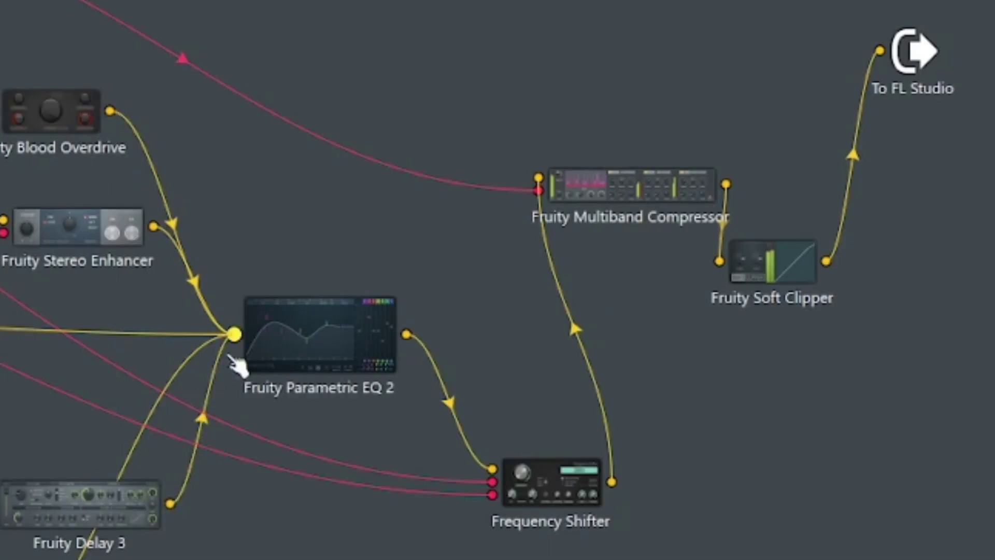
# Examine the bands of the Fruity Parametric EQ 2 that feeds the Frequency Shifter
pyautogui.click(326, 347)
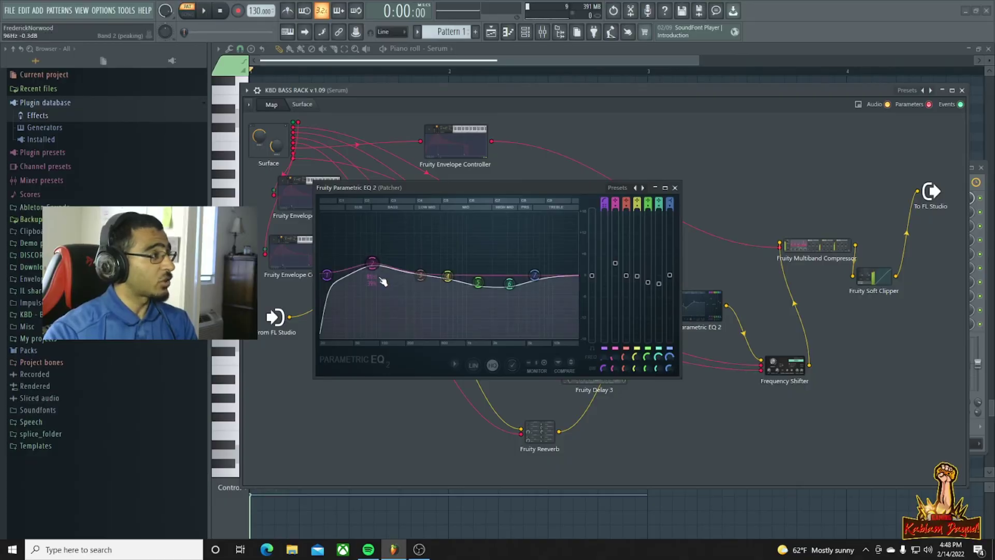
pyautogui.moveTo(474, 292); pyautogui.dragTo(474, 291)
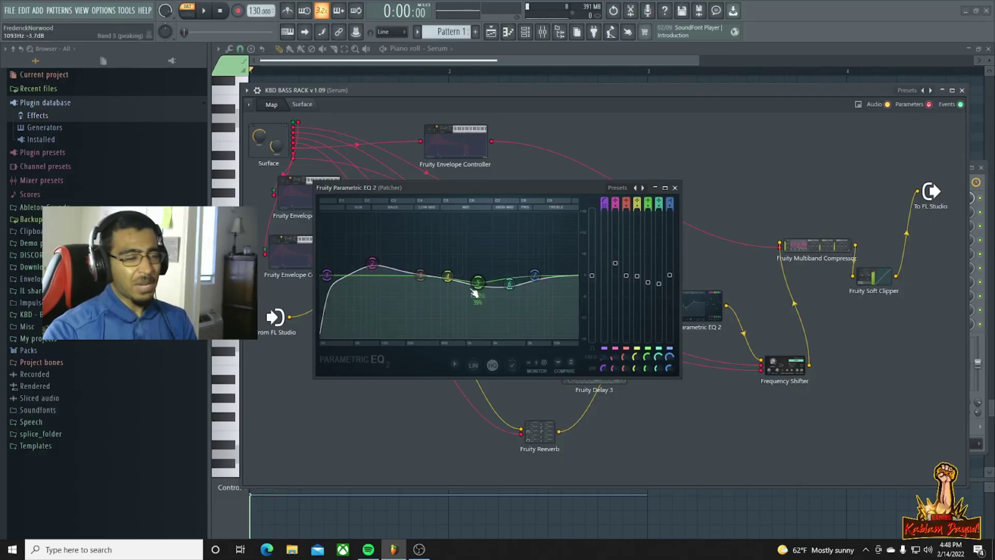